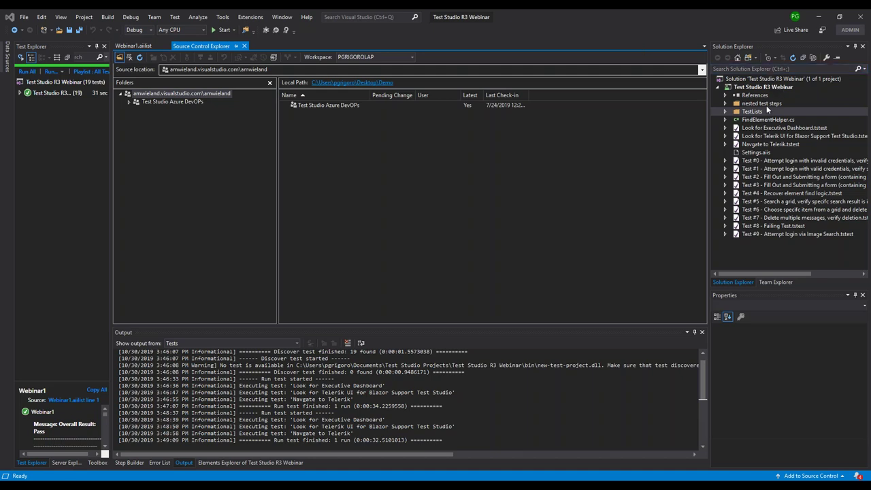
Add a new Test Studio Test List named webinar2 to the TestLists folder of the Test Studio R3 Webinar project
{"action": "left_click", "coordinate": [726, 112]}
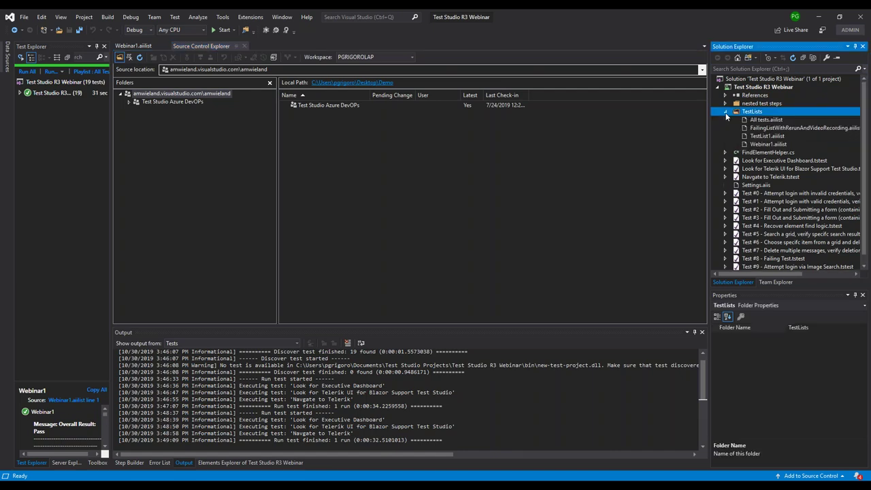
{"action": "left_click", "coordinate": [726, 113]}
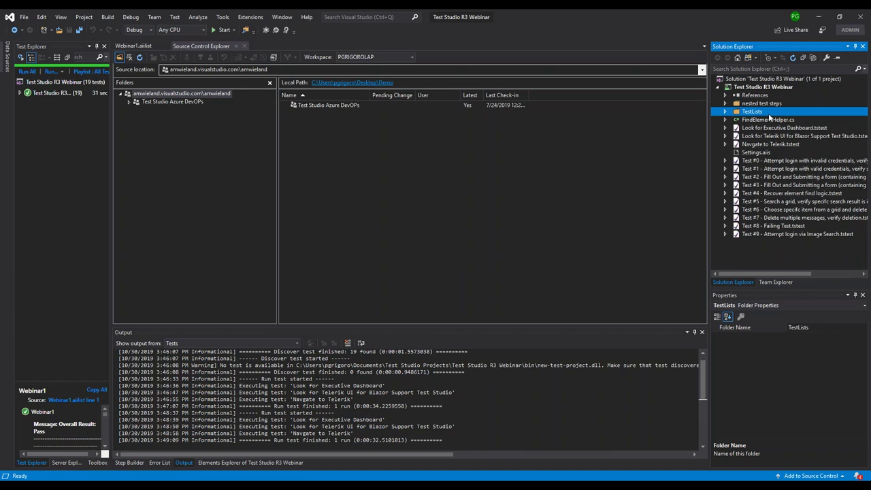
{"action": "right_click", "coordinate": [771, 114]}
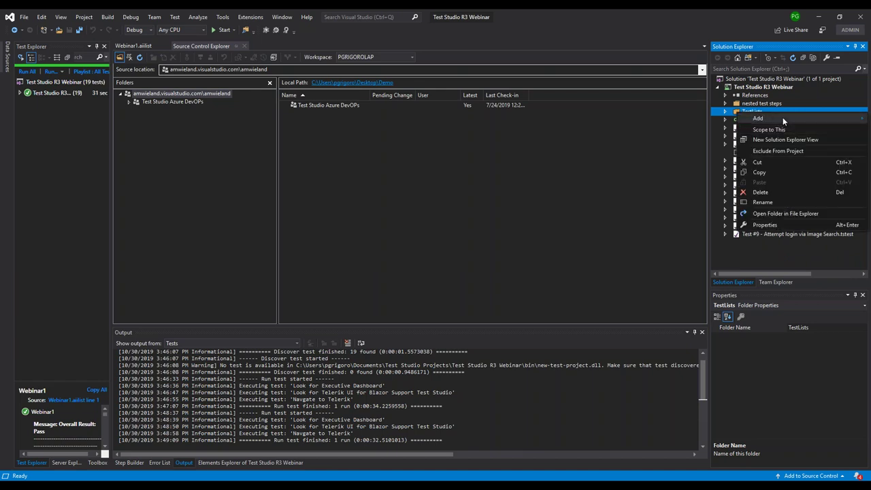
{"action": "mouse_move", "coordinate": [782, 119]}
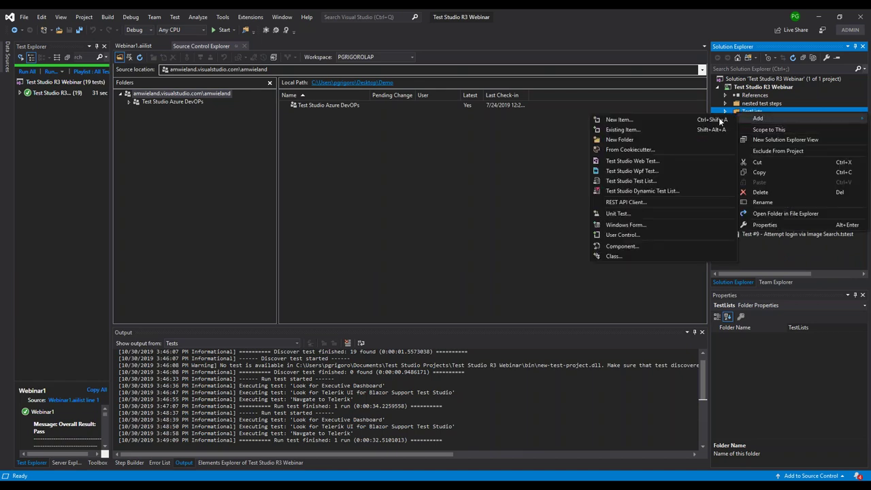
{"action": "left_click", "coordinate": [670, 184]}
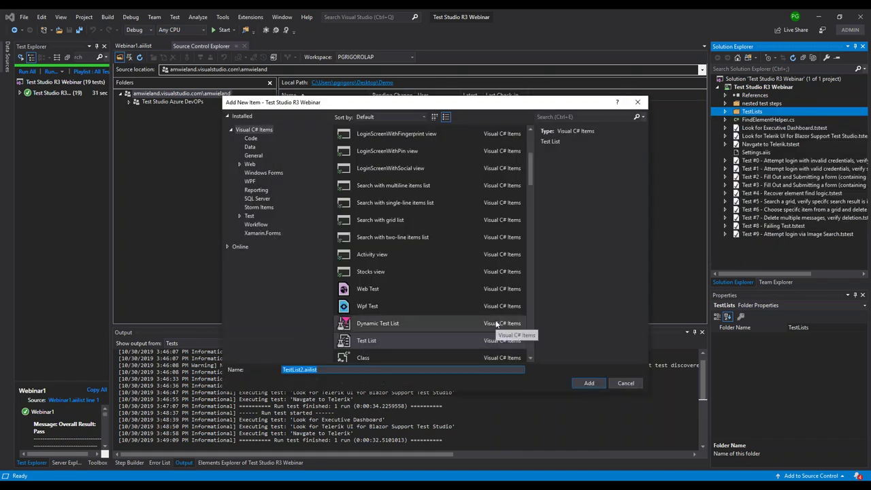
{"action": "type", "text": "a"}
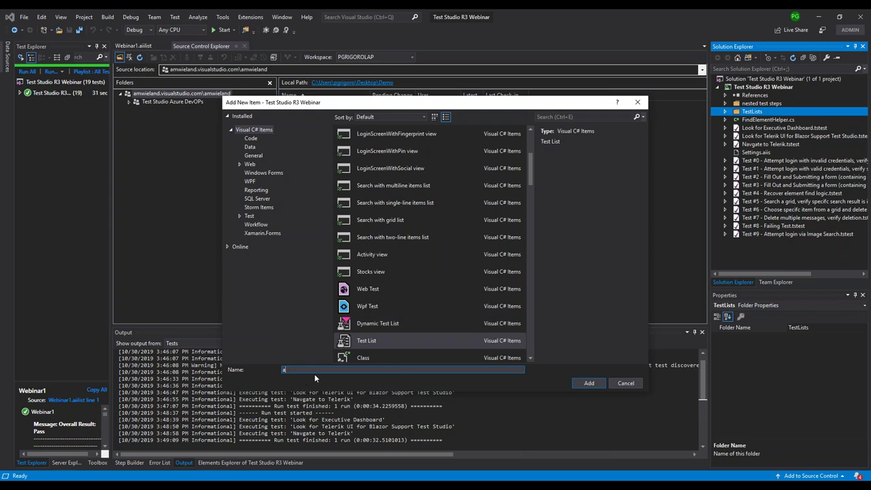
{"action": "type", "text": "ebinar2"}
{"action": "left_click", "coordinate": [601, 383]}
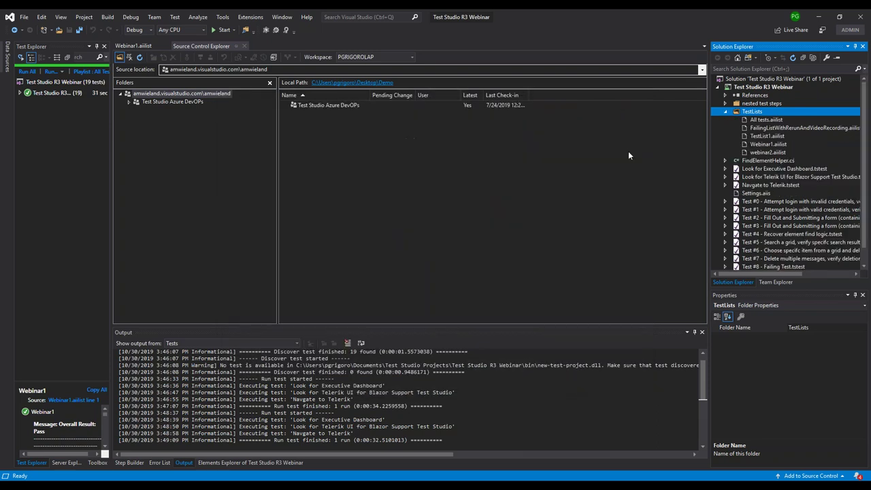
Open the webinar2 test list and include the tests "Navgate to Telerik" and "Look for Executive Dashboard" in that order
{"action": "left_click", "coordinate": [781, 152]}
{"action": "double_click", "coordinate": [782, 152]}
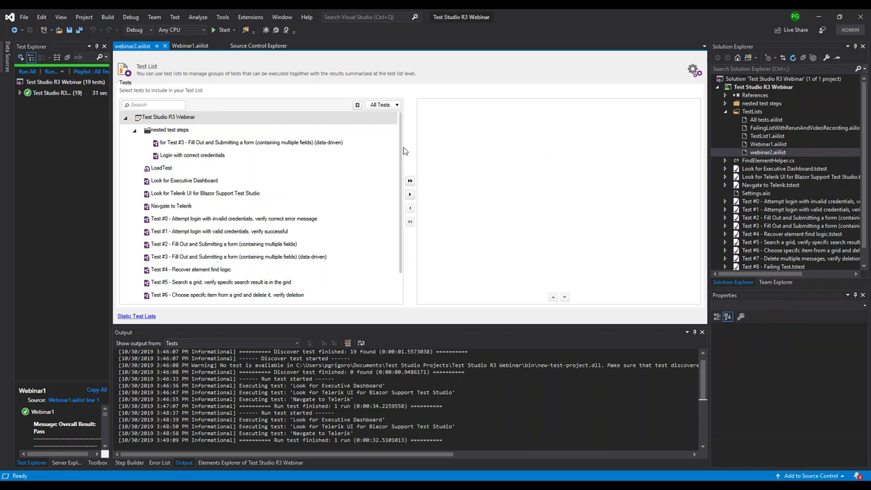
{"action": "left_click", "coordinate": [333, 205]}
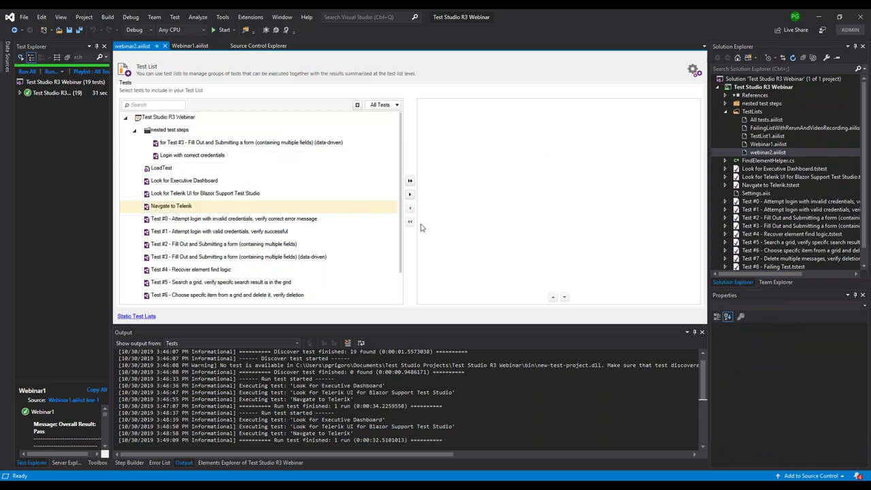
{"action": "left_click", "coordinate": [410, 194]}
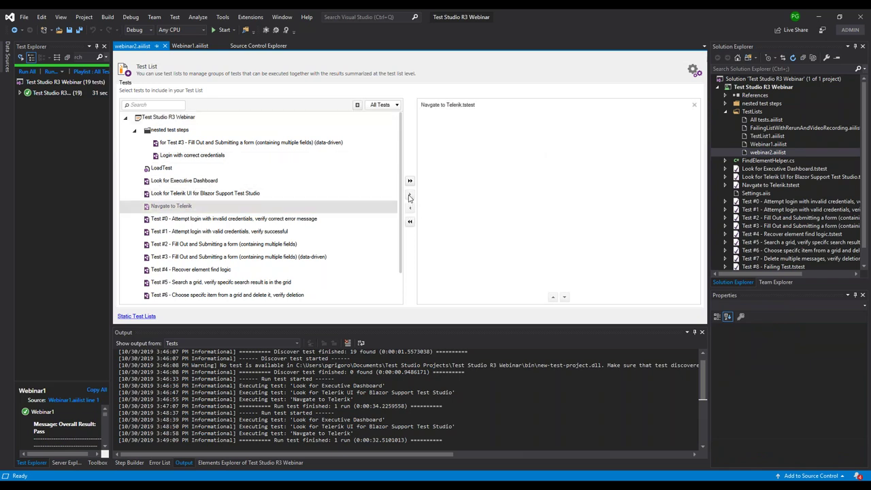
{"action": "left_click", "coordinate": [250, 183]}
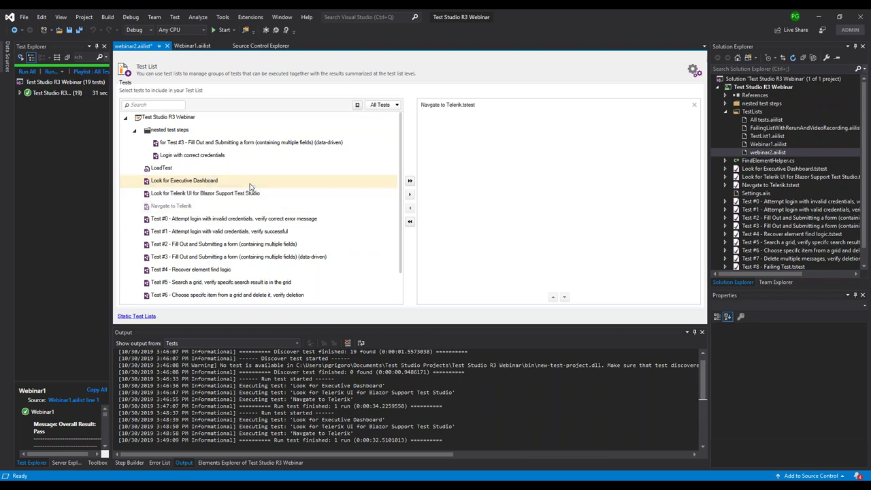
{"action": "left_click", "coordinate": [410, 195]}
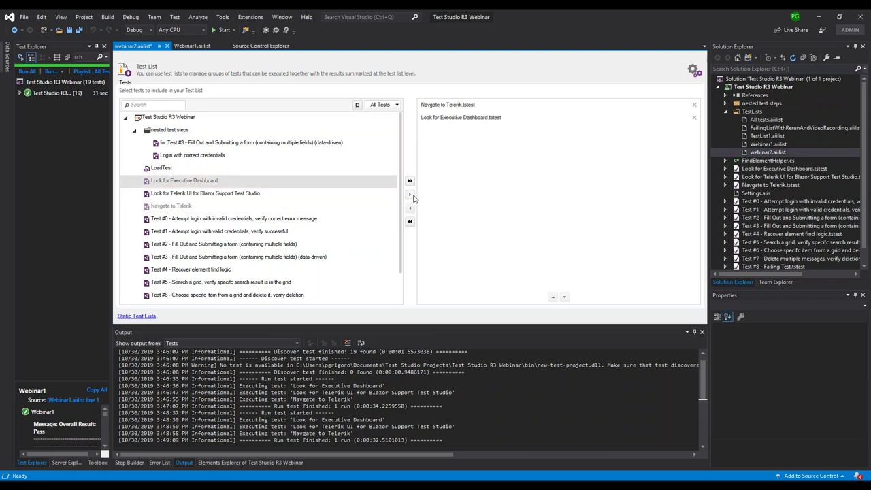
Examine the General, Web and Wpf settings of the webinar2 test list, leaving them as they are
{"action": "left_click", "coordinate": [695, 71]}
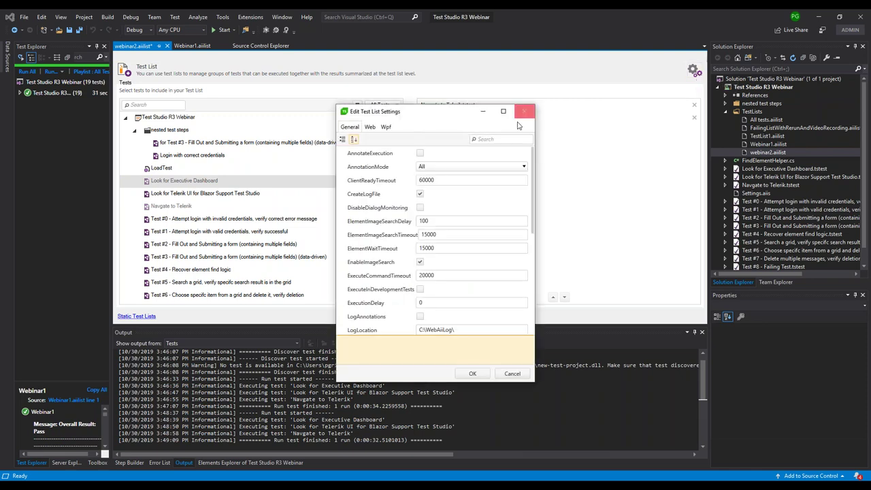
{"action": "scroll", "coordinate": [460, 228], "scroll_direction": "down", "scroll_amount": 3}
{"action": "scroll", "coordinate": [460, 230], "scroll_direction": "up", "scroll_amount": 3}
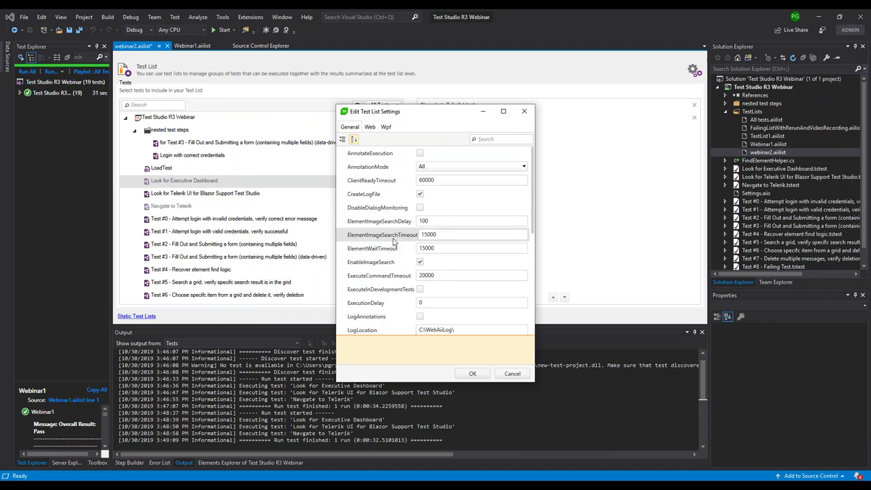
{"action": "left_click", "coordinate": [370, 127]}
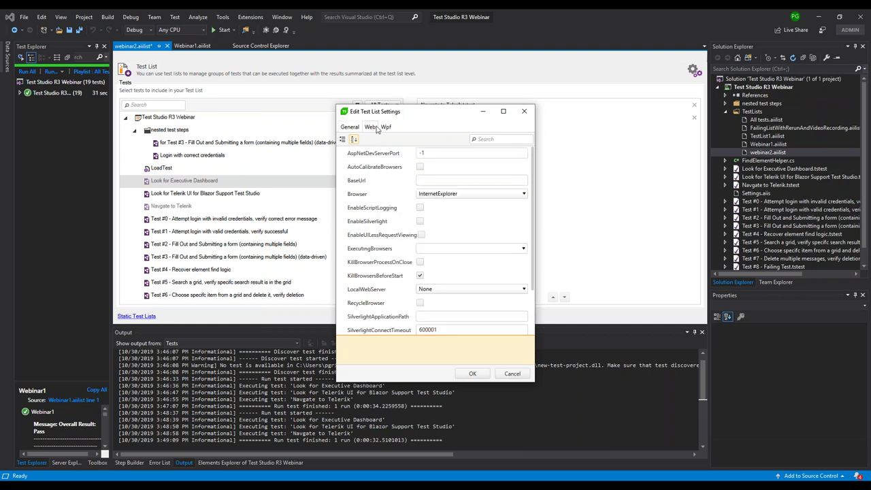
{"action": "left_click", "coordinate": [351, 128]}
{"action": "left_click", "coordinate": [369, 128]}
{"action": "left_click", "coordinate": [386, 131]}
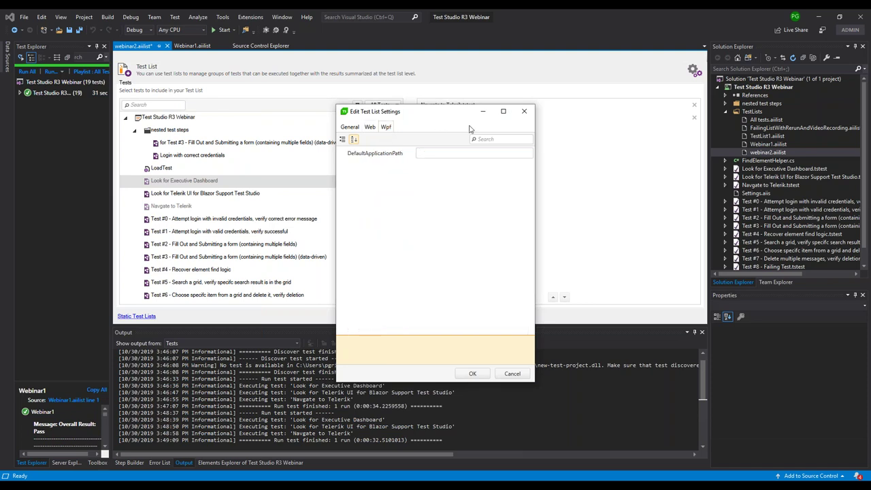
{"action": "left_click", "coordinate": [517, 116]}
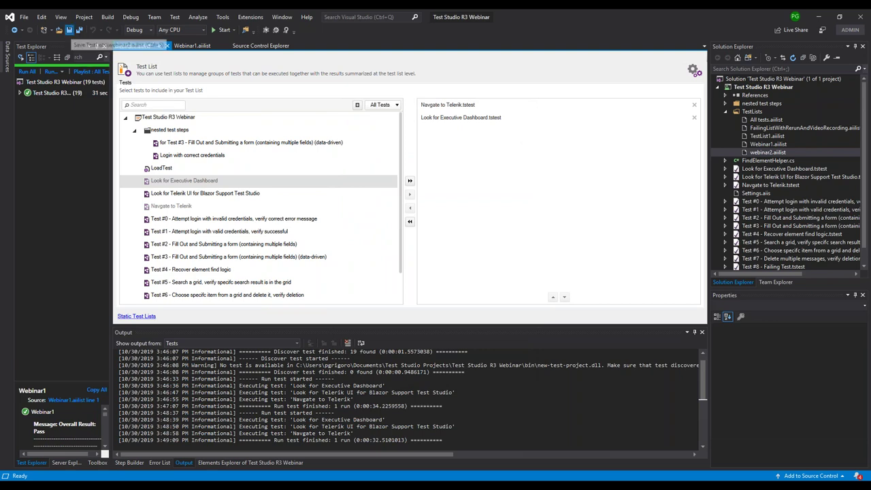
Save the webinar2 test list and build the Test Studio R3 Webinar project
{"action": "left_click", "coordinate": [69, 30]}
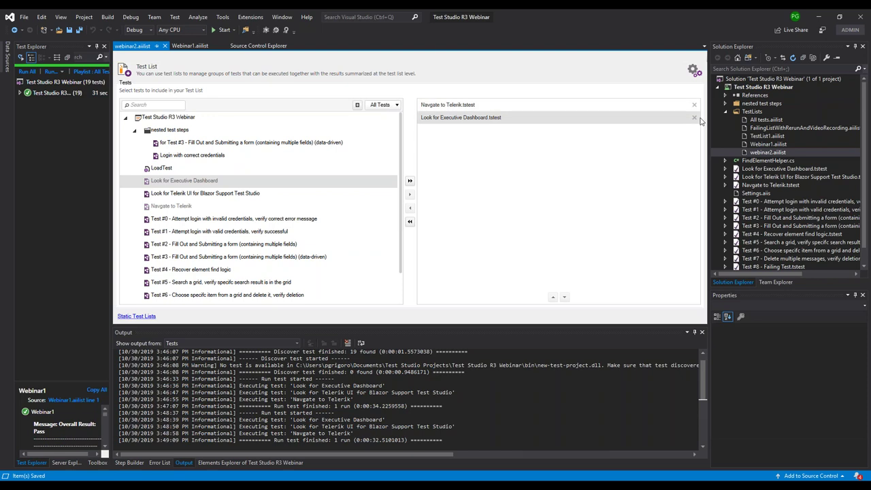
{"action": "right_click", "coordinate": [759, 90]}
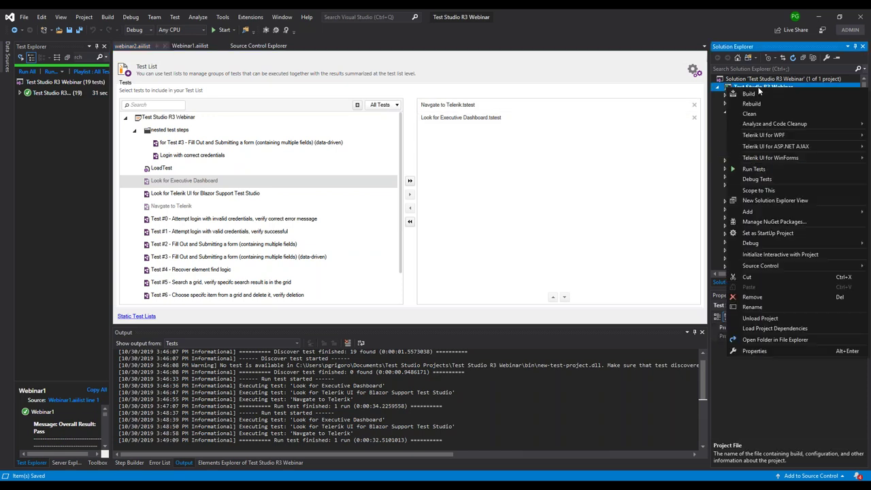
{"action": "left_click", "coordinate": [761, 94]}
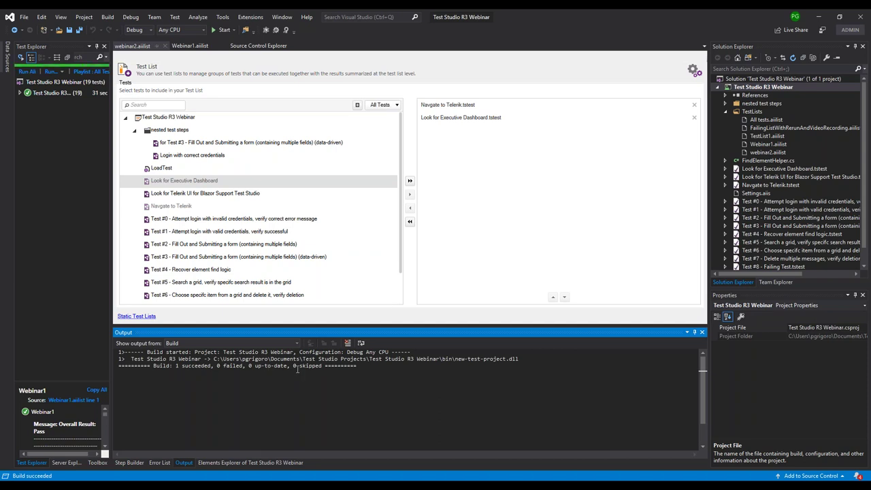
Expand the test lists in Test Explorer and bring up the available actions for the Webinar1 list
{"action": "left_click", "coordinate": [21, 93]}
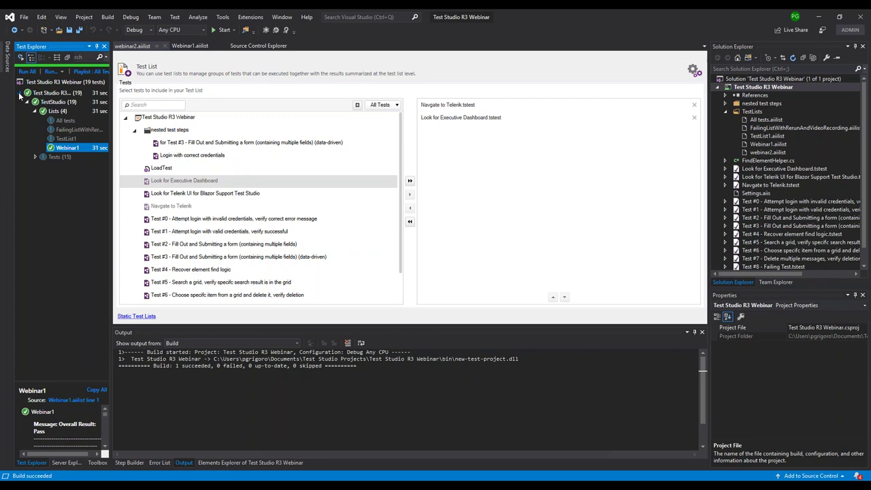
{"action": "left_click", "coordinate": [57, 112]}
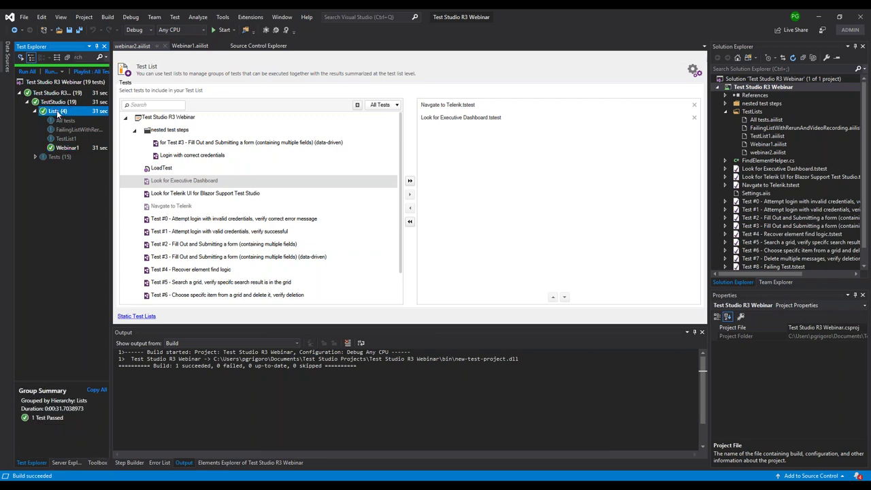
{"action": "left_click", "coordinate": [74, 149]}
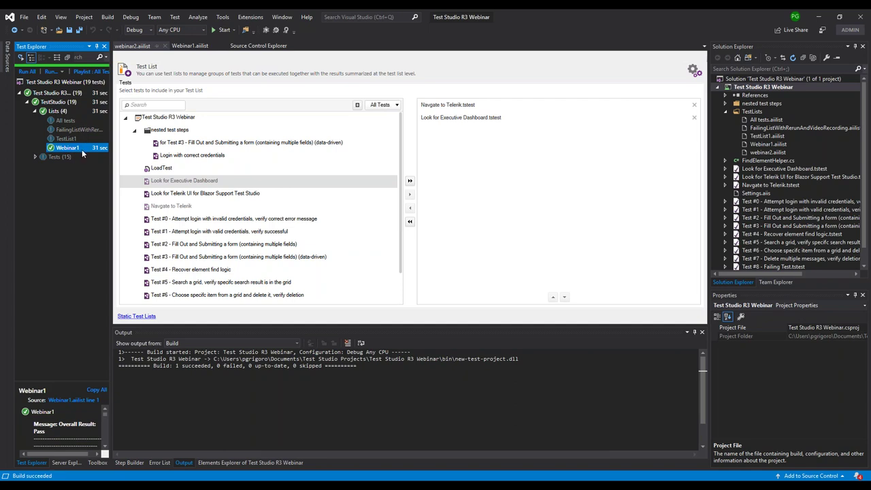
{"action": "right_click", "coordinate": [82, 153]}
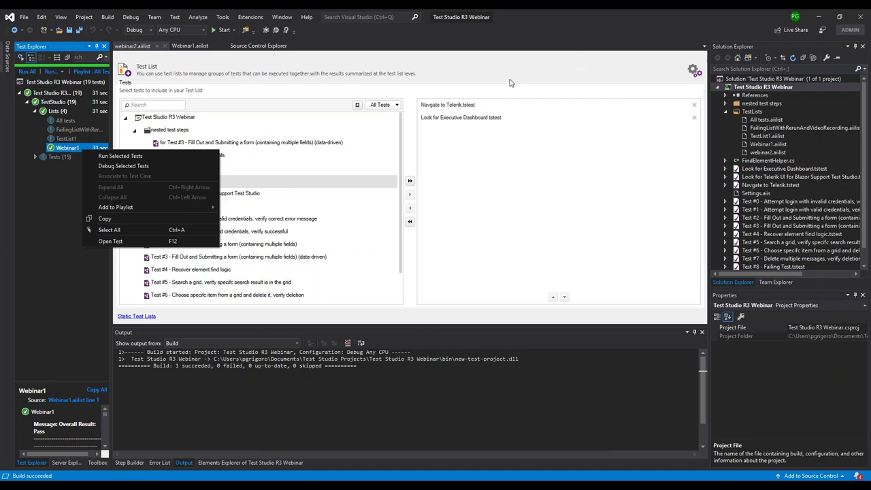
Show the Source Control Explorer, and switch to Chrome to view the test results of Azure DevOps build #39
{"action": "left_click", "coordinate": [243, 48]}
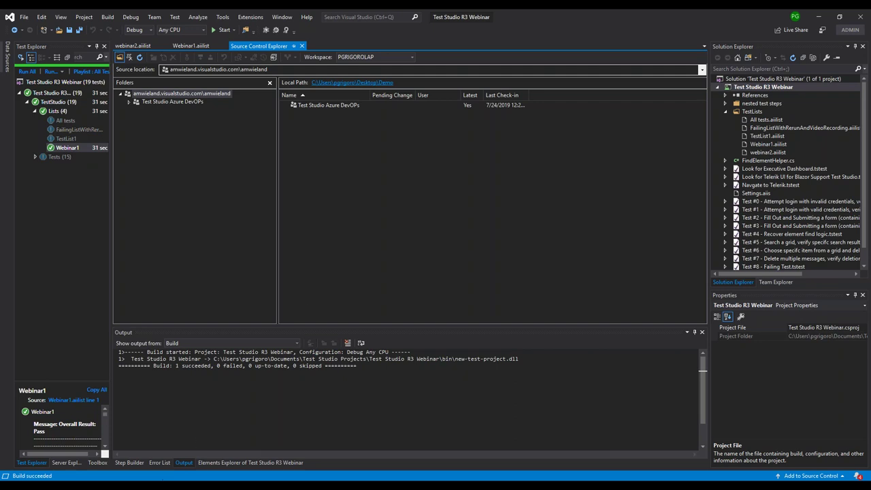
{"action": "mouse_move", "coordinate": [143, 488]}
{"action": "left_click", "coordinate": [117, 470]}
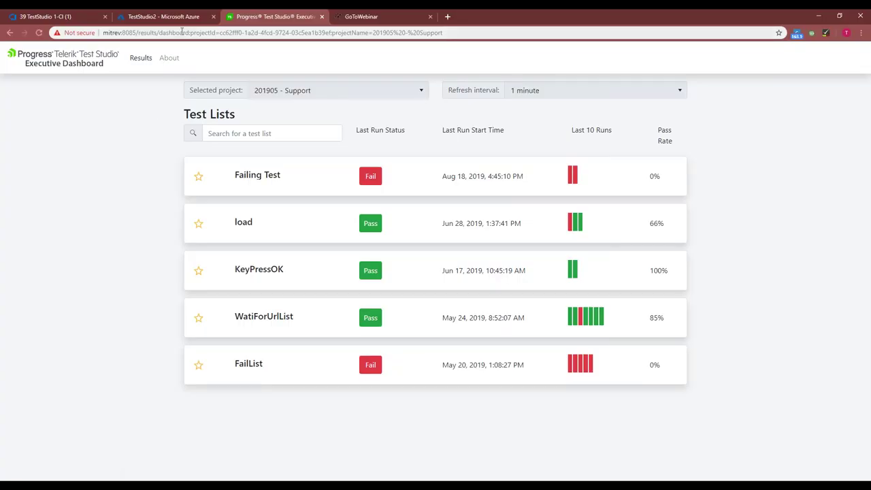
{"action": "left_click", "coordinate": [48, 16]}
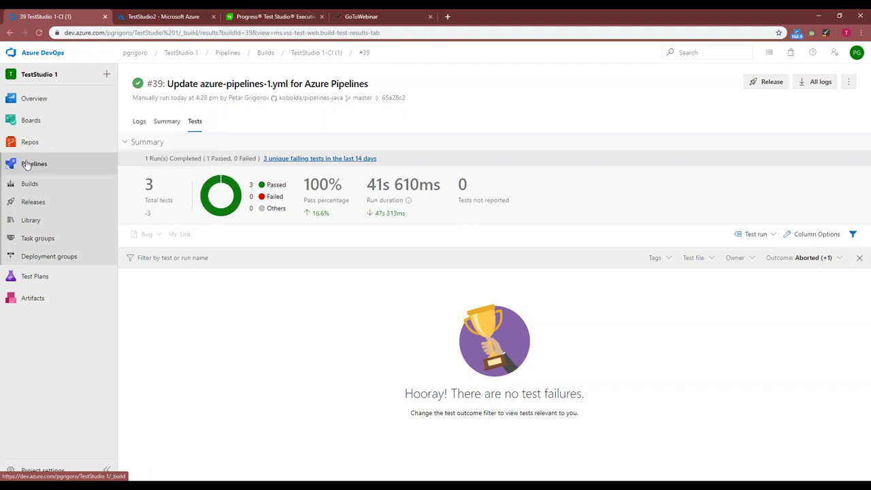
From the pipeline builds, open the TestStudio 1-CI (1) definition to view its tasks, and return to the builds overview
{"action": "left_click", "coordinate": [71, 169]}
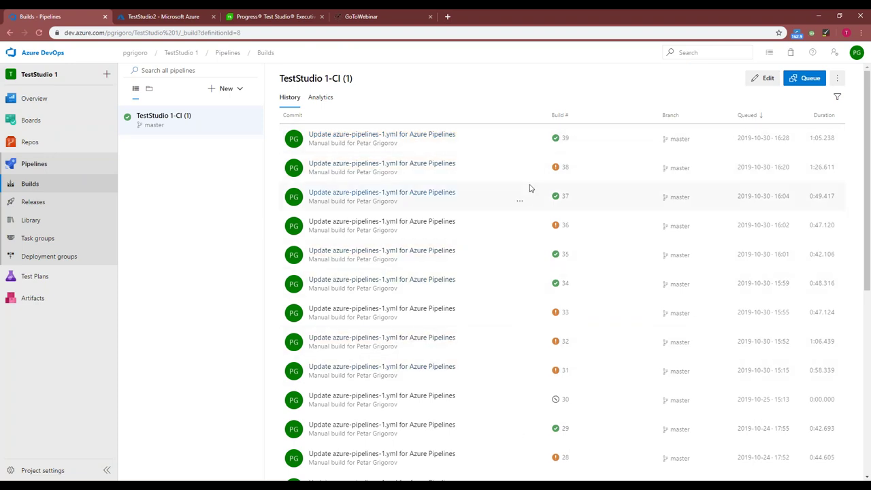
{"action": "left_click", "coordinate": [768, 79]}
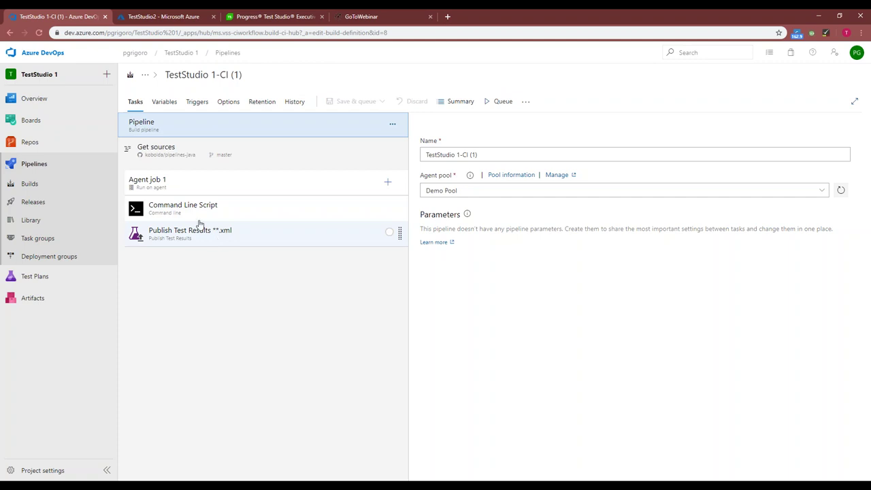
{"action": "left_click", "coordinate": [62, 169]}
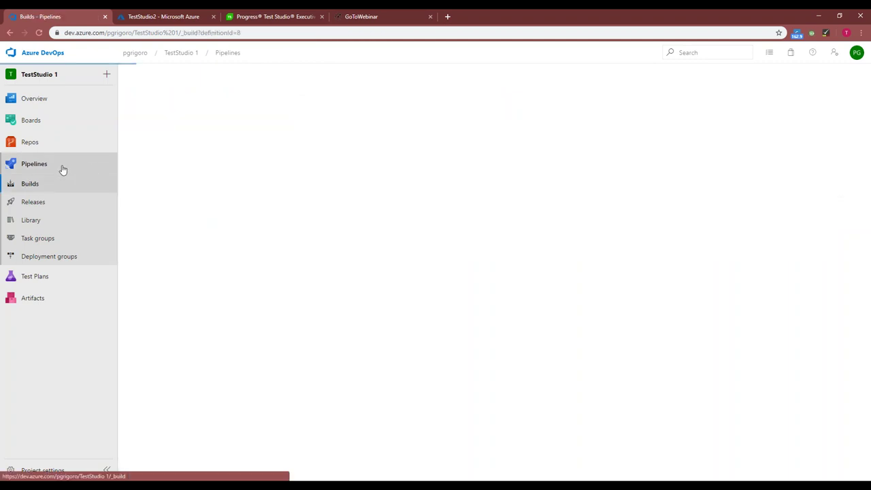
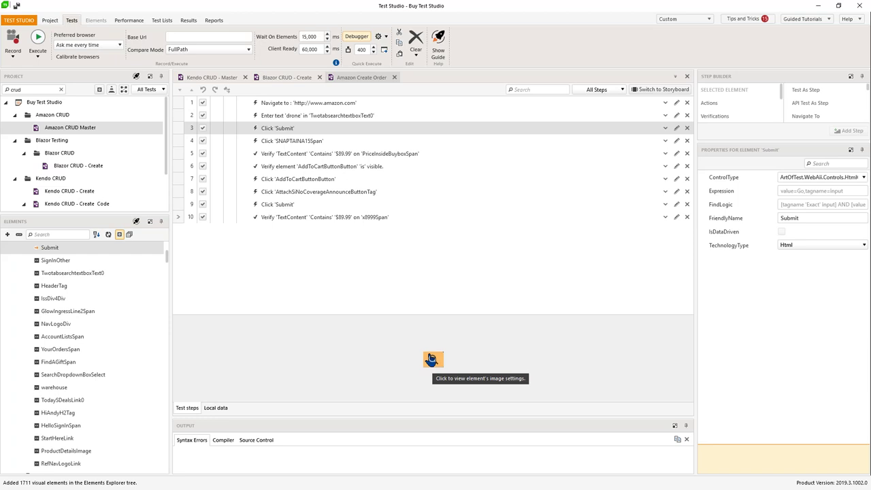
In Test Studio, view the image settings of the AddToCartButtonButton element from step 7 of Amazon Create Order, and its find expression
{"action": "left_click", "coordinate": [287, 180]}
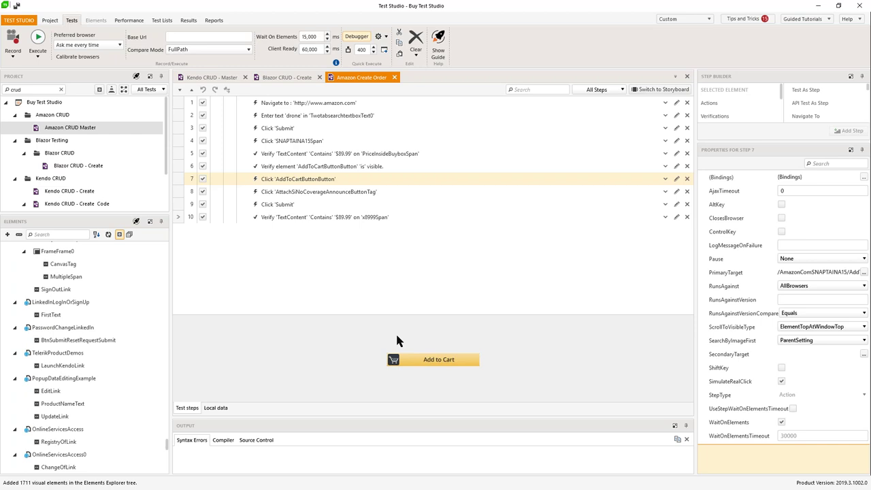
{"action": "left_click", "coordinate": [430, 368]}
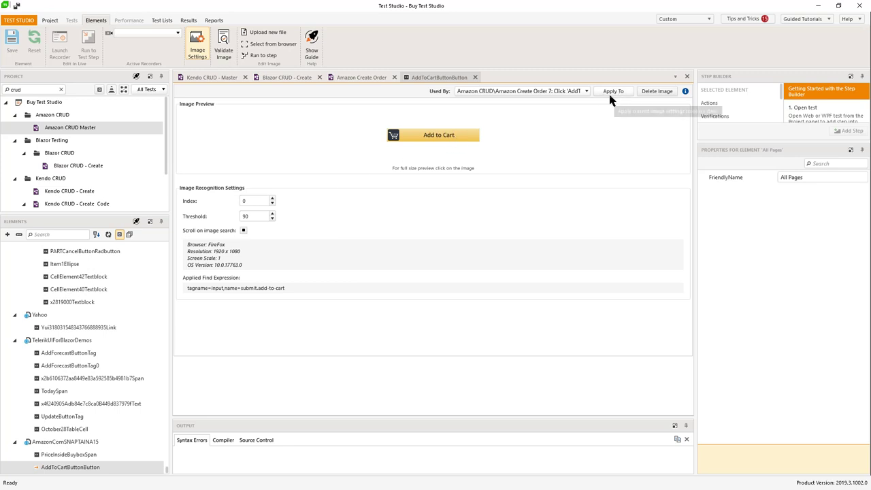
{"action": "left_click", "coordinate": [585, 93]}
{"action": "left_click", "coordinate": [618, 152]}
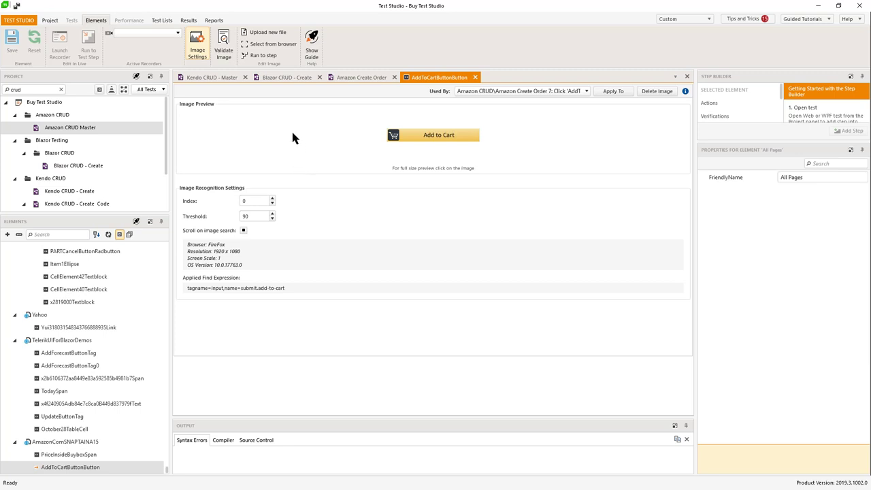
{"action": "left_click", "coordinate": [204, 45]}
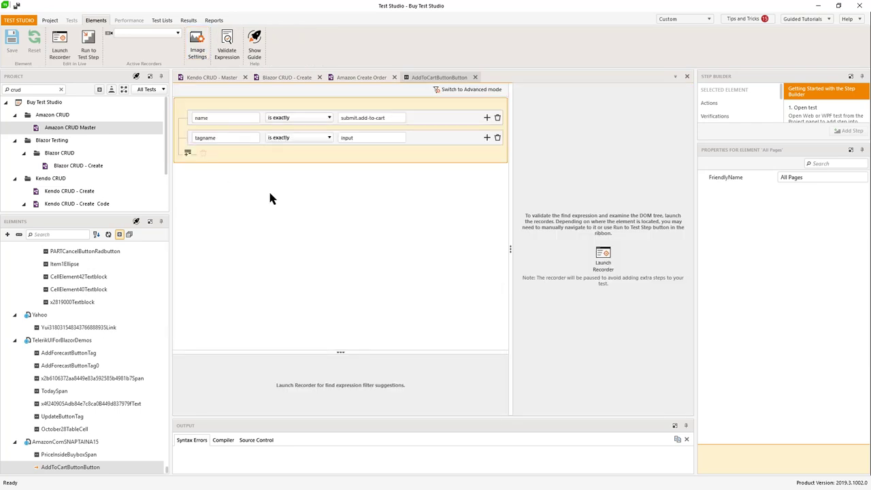
Launch the recorder to validate the AddToCartButtonButton find expression against the live page, and enlarge the attribute list and DOM tree
{"action": "left_click", "coordinate": [603, 258]}
{"action": "left_click", "coordinate": [396, 233]}
{"action": "left_click", "coordinate": [474, 306]}
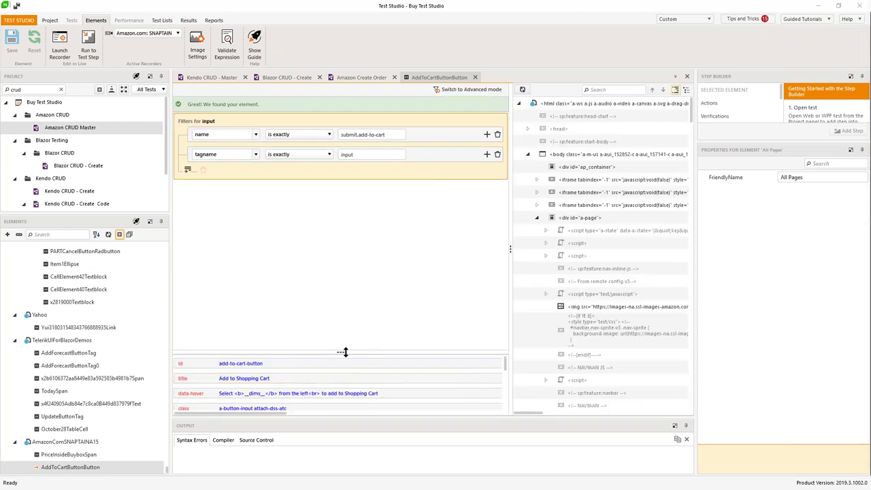
{"action": "left_click_drag", "start_coordinate": [348, 332], "coordinate": [351, 221]}
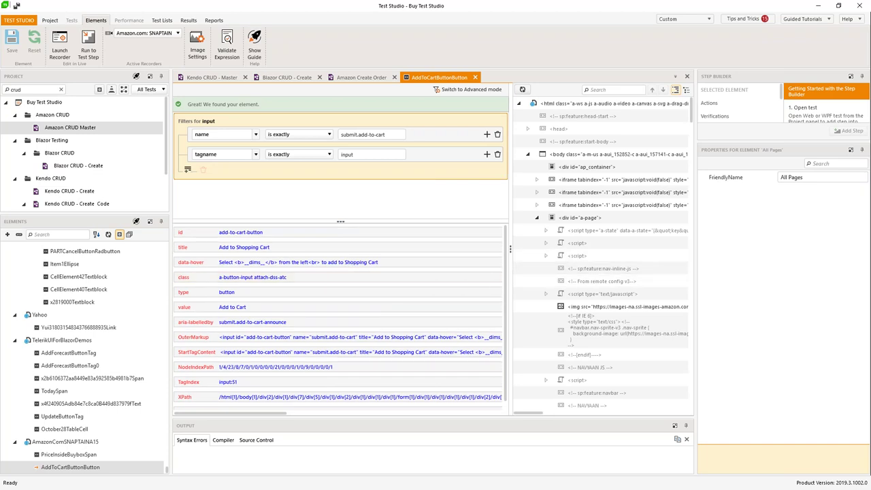
{"action": "left_click_drag", "start_coordinate": [510, 252], "coordinate": [435, 254]}
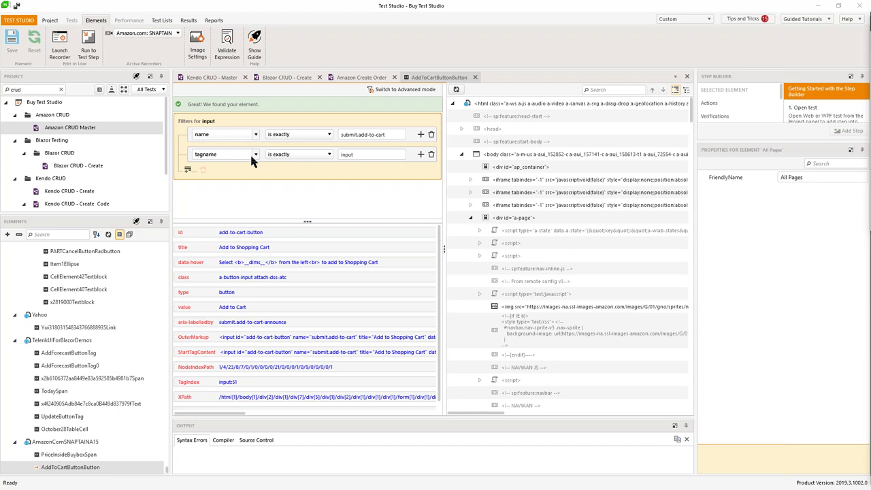
Return to the image settings of AddToCartButtonButton and close the element to get back to the Amazon Create Order steps
{"action": "left_click", "coordinate": [197, 45]}
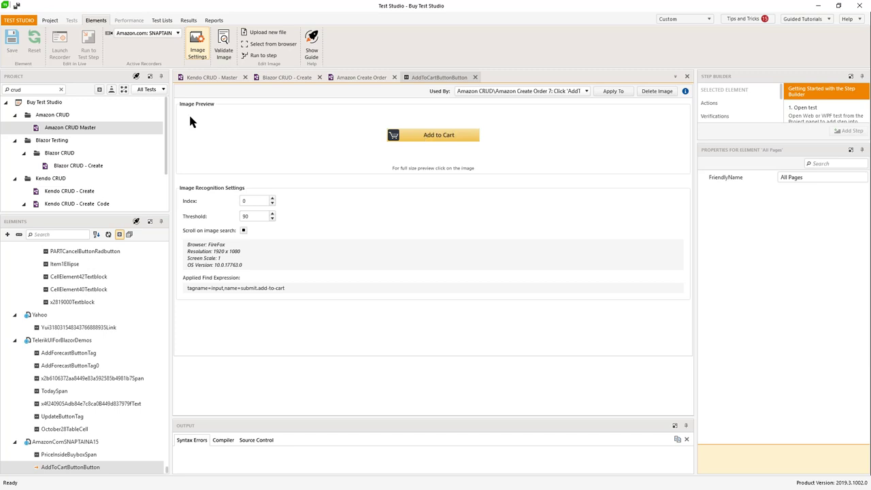
{"action": "left_click", "coordinate": [474, 78]}
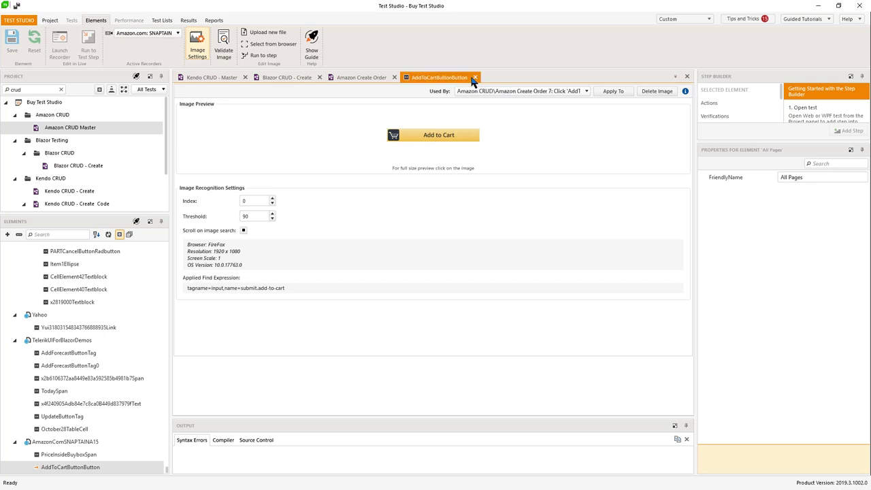
{"action": "left_click", "coordinate": [474, 79]}
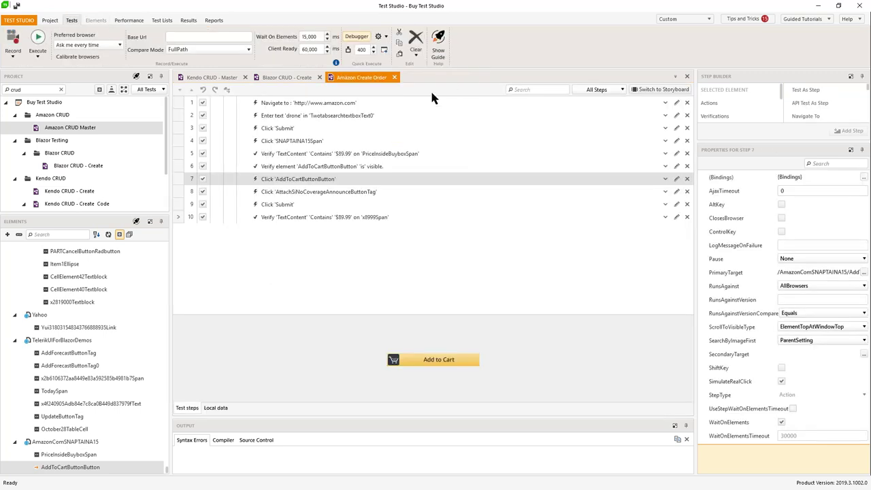
Expand step 7 of Amazon Create Order, view the SearchByImageFirst choices without changing the value, and collapse the step
{"action": "left_click", "coordinate": [304, 181]}
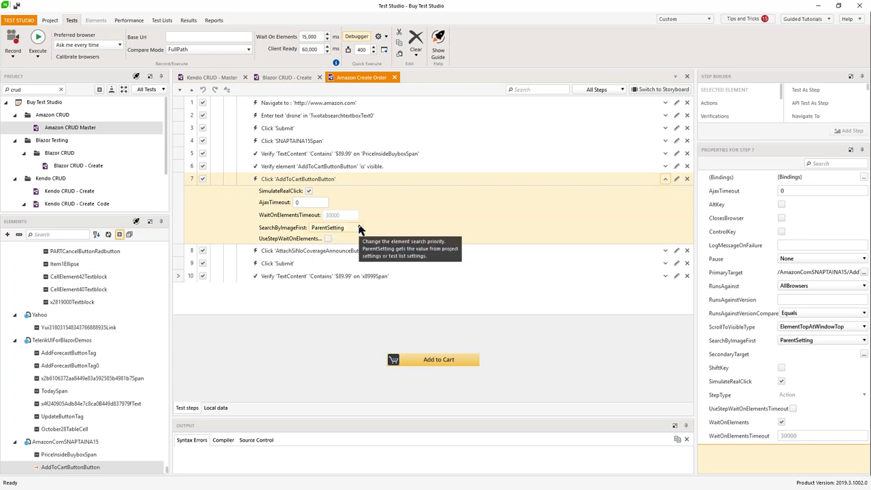
{"action": "left_click", "coordinate": [359, 227]}
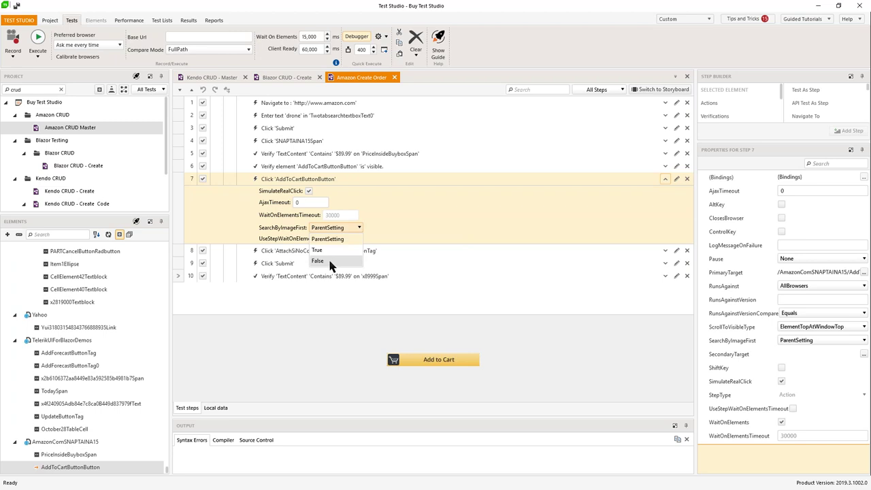
{"action": "left_click", "coordinate": [407, 216]}
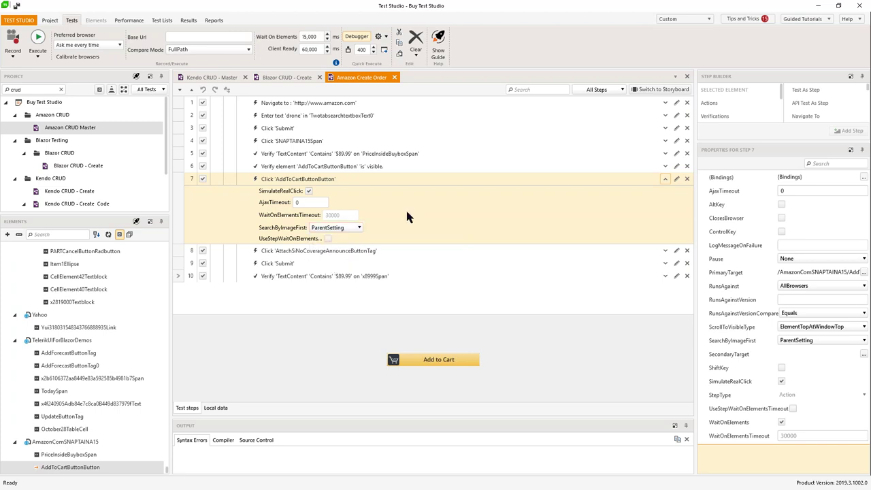
{"action": "left_click", "coordinate": [325, 179]}
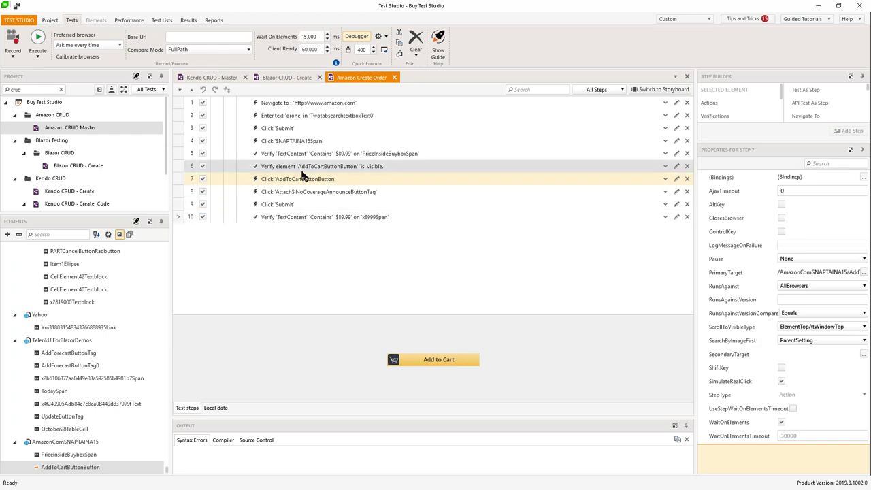
Open the project settings and view the Recording, Element Images and Find Logic (Html) pages, highlighting the ng-model attribute
{"action": "left_click", "coordinate": [70, 129]}
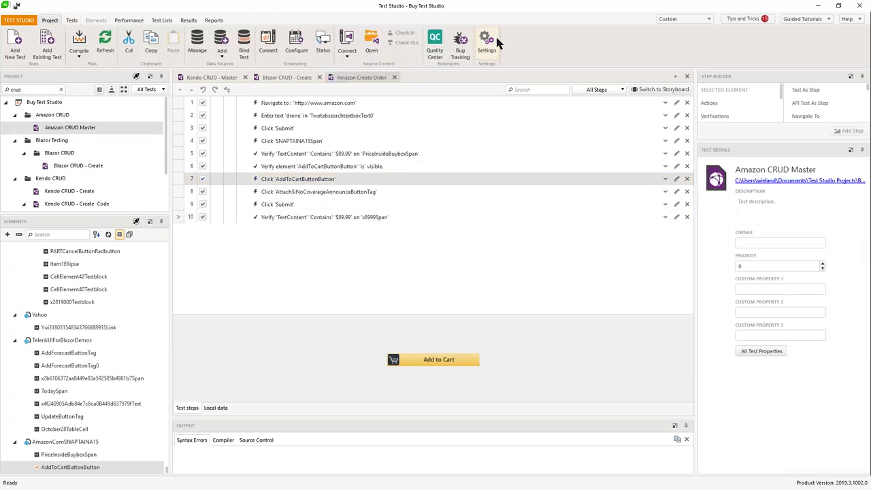
{"action": "left_click", "coordinate": [490, 41]}
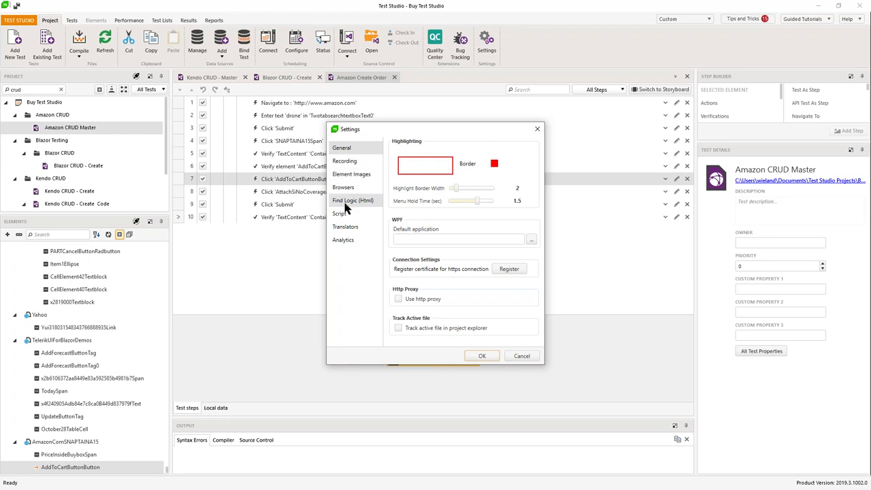
{"action": "left_click", "coordinate": [344, 161]}
{"action": "left_click", "coordinate": [348, 175]}
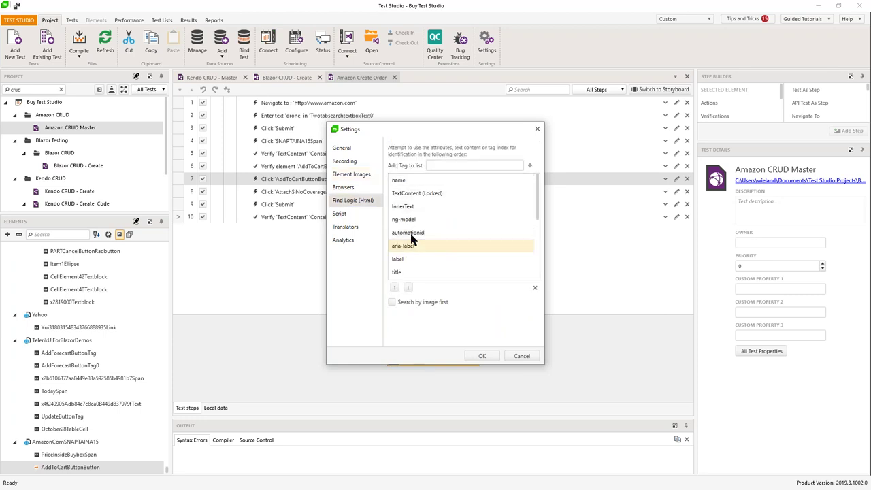
{"action": "left_click", "coordinate": [412, 221]}
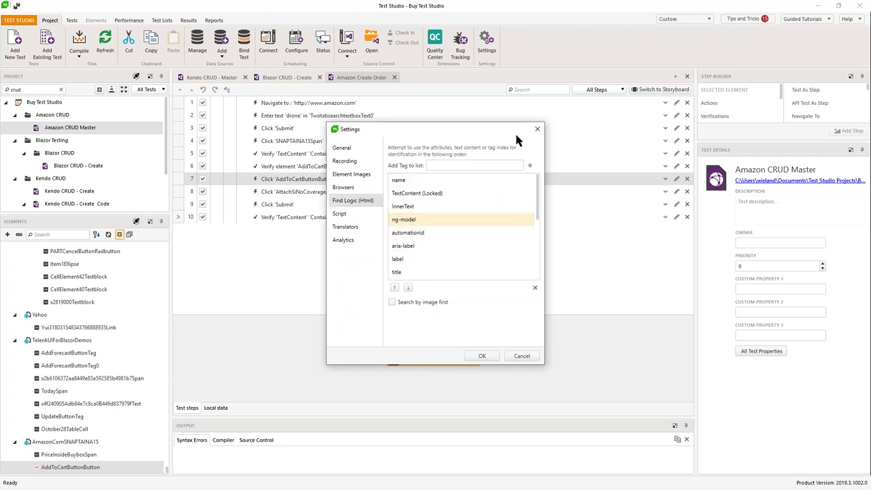
Compare the Element Images settings with the Search by image first option of the HTML find logic, and close the settings without saving
{"action": "left_click", "coordinate": [367, 175]}
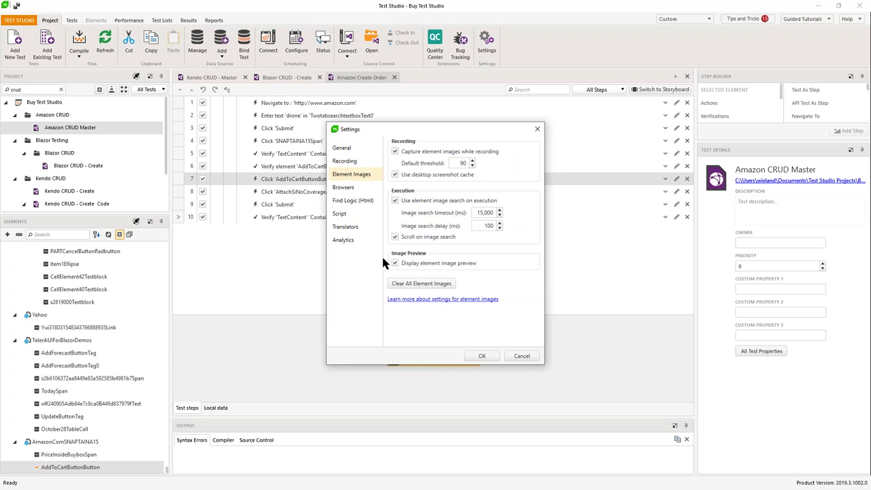
{"action": "left_click", "coordinate": [361, 200]}
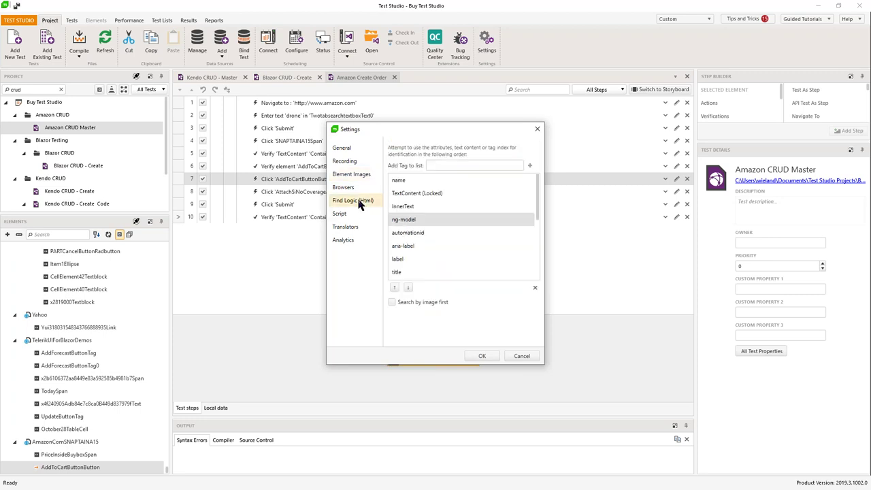
{"action": "left_click", "coordinate": [392, 302]}
{"action": "left_click", "coordinate": [392, 302]}
{"action": "left_click", "coordinate": [537, 128]}
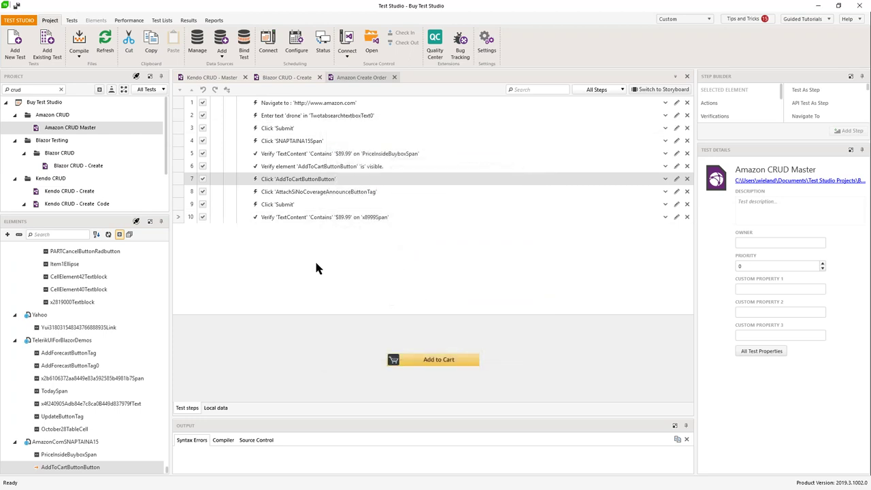
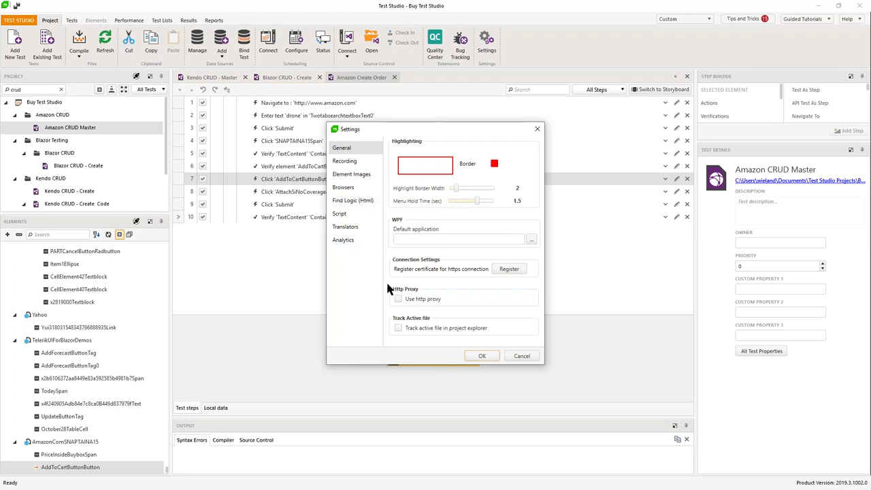
In the project's Recording settings, view the available Compare Mode and DropDown Recording options without changing them
{"action": "mouse_move", "coordinate": [446, 240]}
{"action": "left_click", "coordinate": [350, 161]}
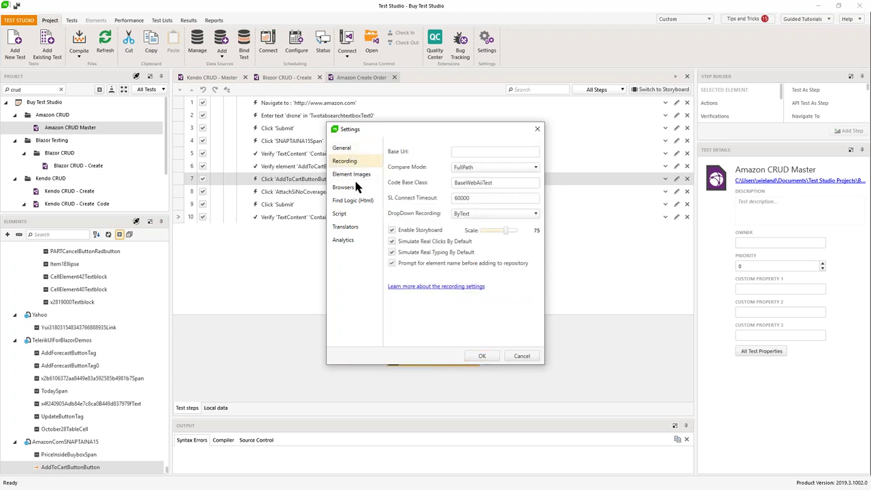
{"action": "left_click", "coordinate": [463, 168]}
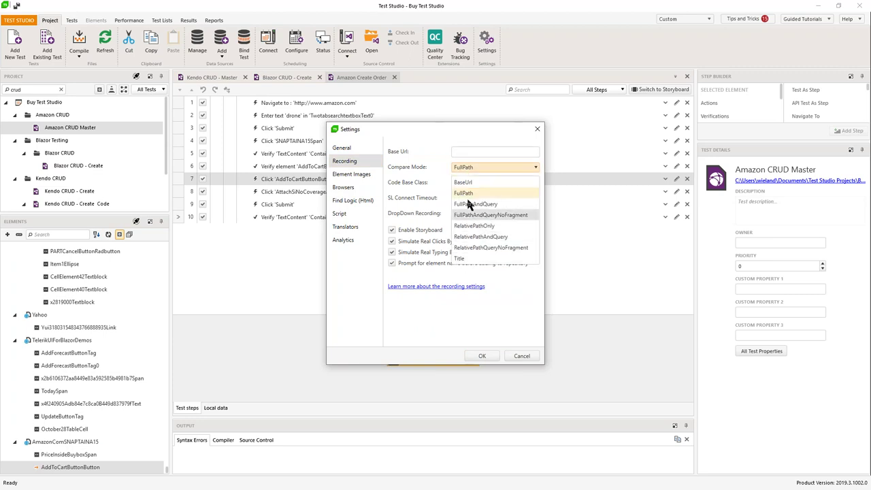
{"action": "left_click", "coordinate": [415, 171]}
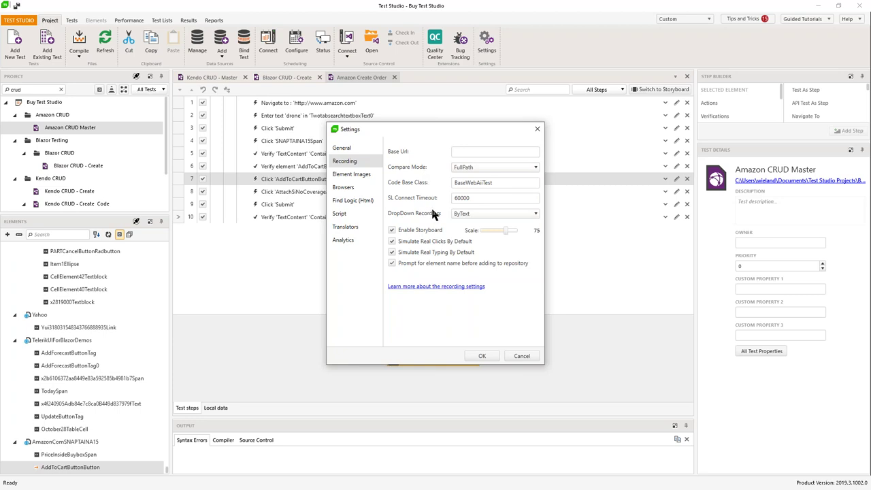
{"action": "left_click", "coordinate": [459, 216]}
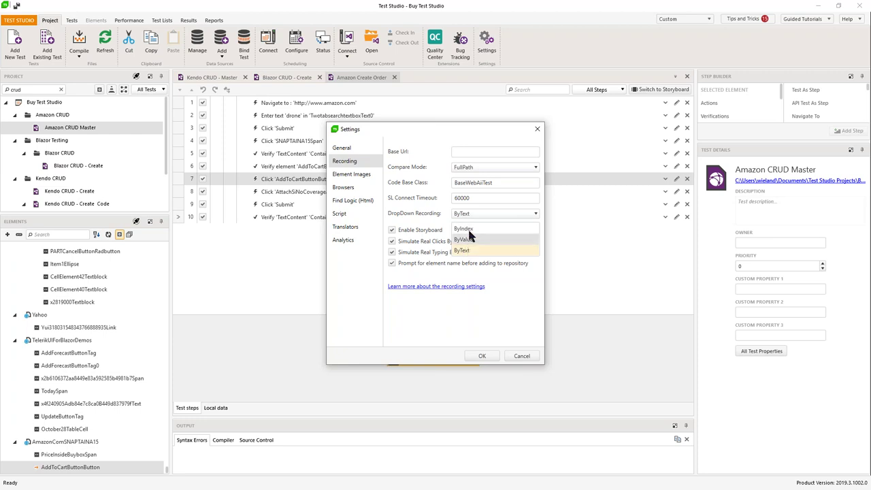
{"action": "left_click", "coordinate": [429, 212]}
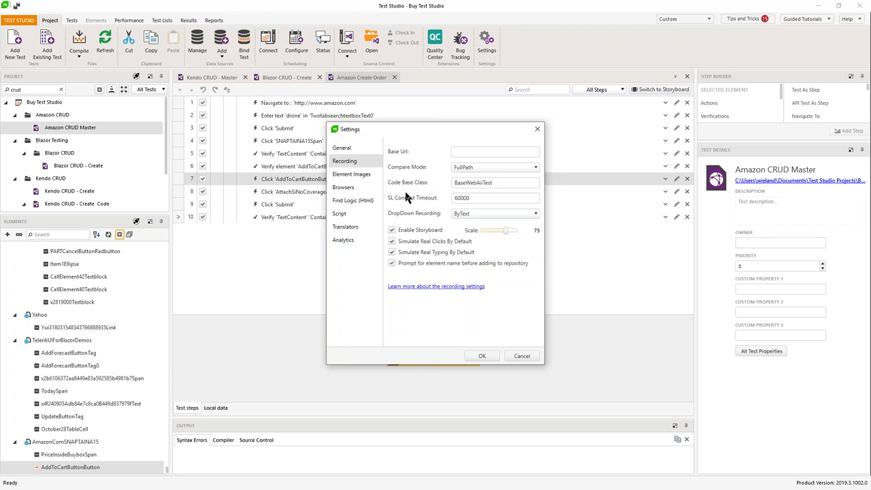
Review the Element Images, Browsers, Find Logic (Html) and Script pages of the project settings
{"action": "left_click", "coordinate": [347, 175]}
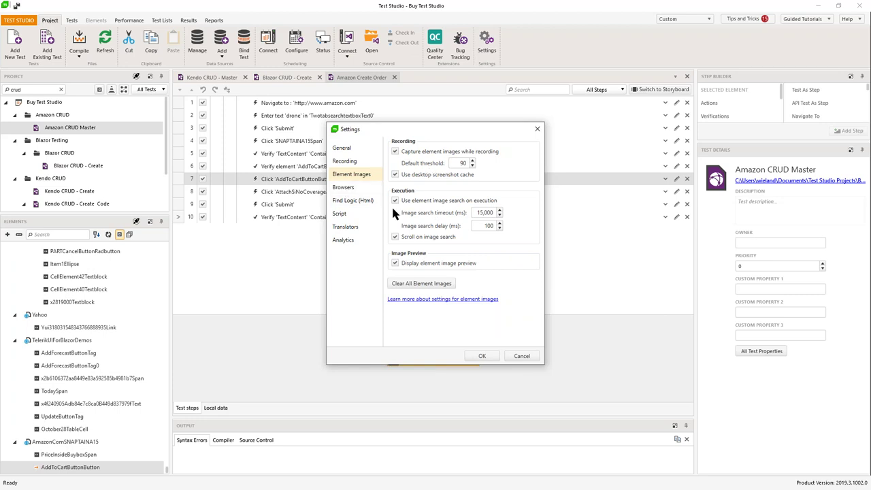
{"action": "left_click", "coordinate": [348, 190]}
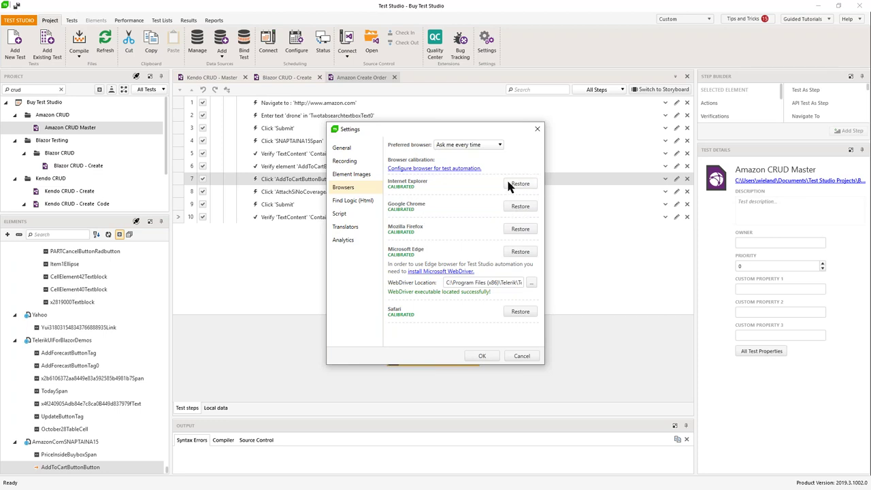
{"action": "left_click", "coordinate": [347, 200]}
{"action": "left_click", "coordinate": [339, 215]}
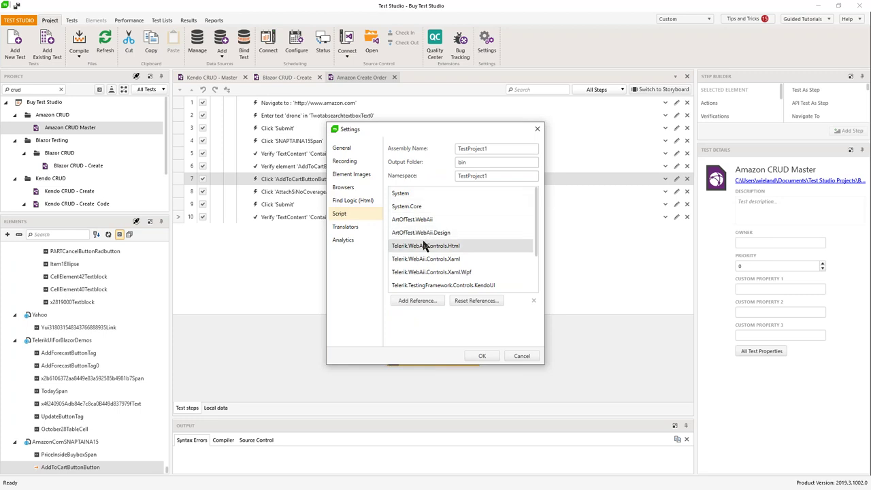
Look through the lists of Html, Silverlight and Wpf translators in the project settings, and return to the Html list
{"action": "left_click", "coordinate": [345, 228]}
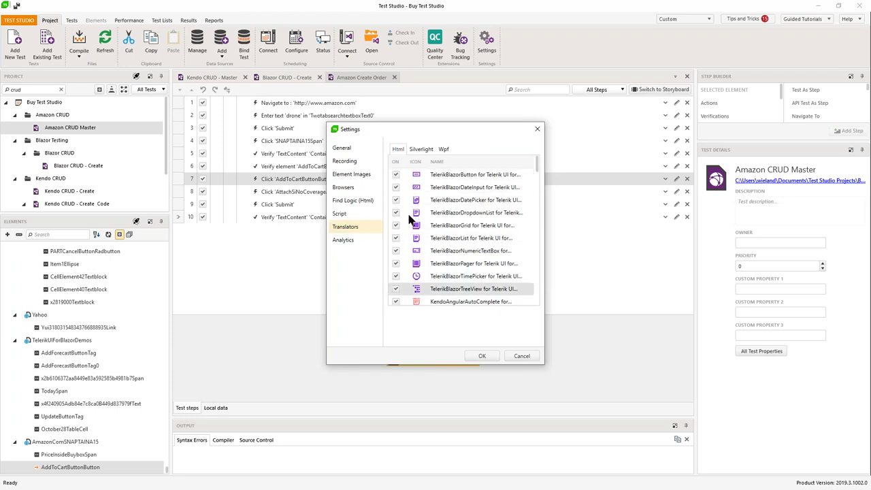
{"action": "scroll", "coordinate": [476, 190], "scroll_direction": "down", "scroll_amount": 7}
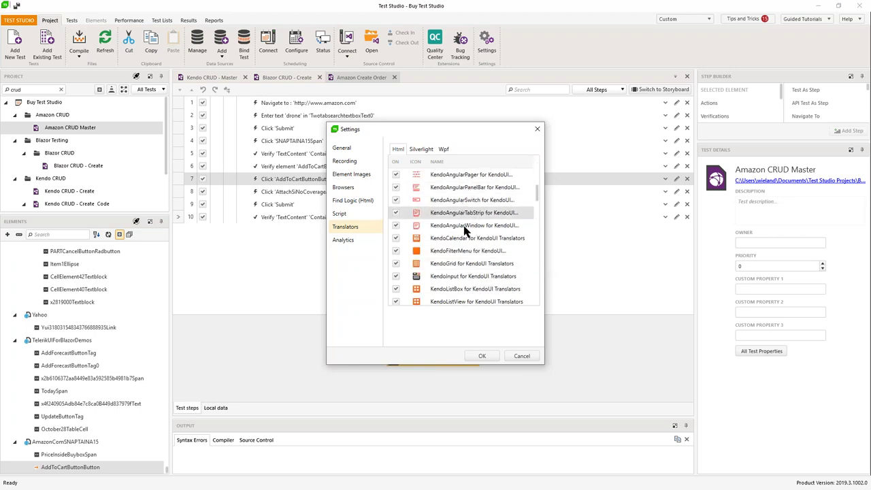
{"action": "scroll", "coordinate": [467, 271], "scroll_direction": "up", "scroll_amount": 2}
{"action": "scroll", "coordinate": [467, 269], "scroll_direction": "up", "scroll_amount": 3}
{"action": "scroll", "coordinate": [458, 250], "scroll_direction": "down", "scroll_amount": 5}
{"action": "scroll", "coordinate": [469, 245], "scroll_direction": "down", "scroll_amount": 6}
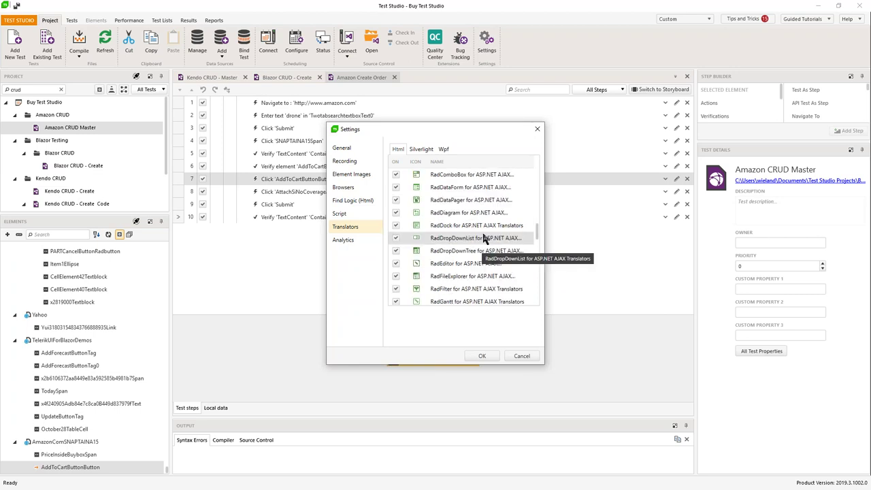
{"action": "scroll", "coordinate": [470, 249], "scroll_direction": "down", "scroll_amount": 12}
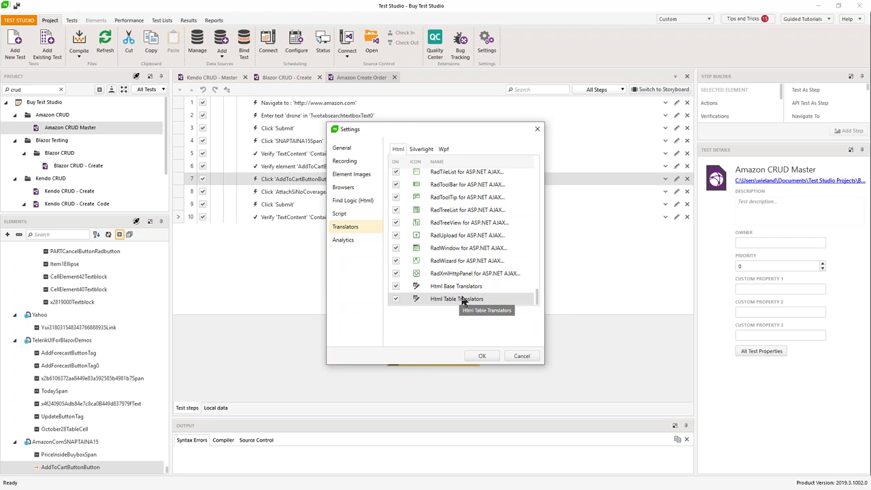
{"action": "left_click", "coordinate": [426, 149]}
{"action": "scroll", "coordinate": [473, 247], "scroll_direction": "down", "scroll_amount": 5}
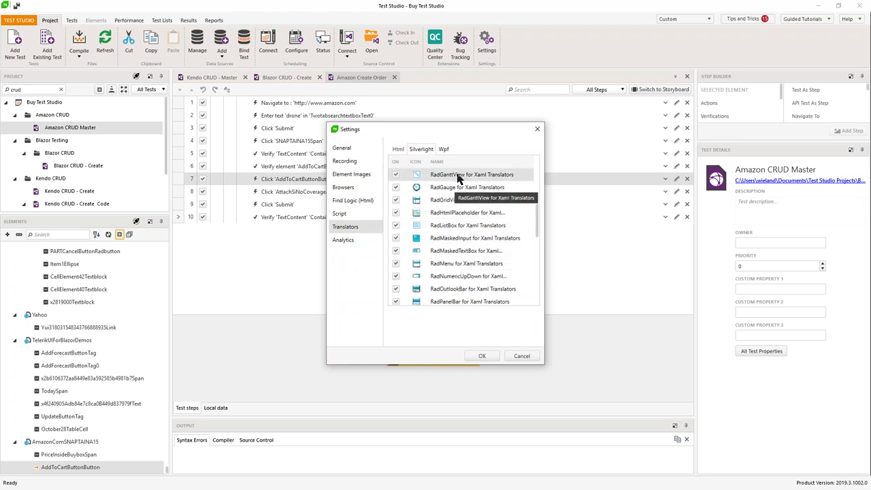
{"action": "left_click", "coordinate": [445, 148]}
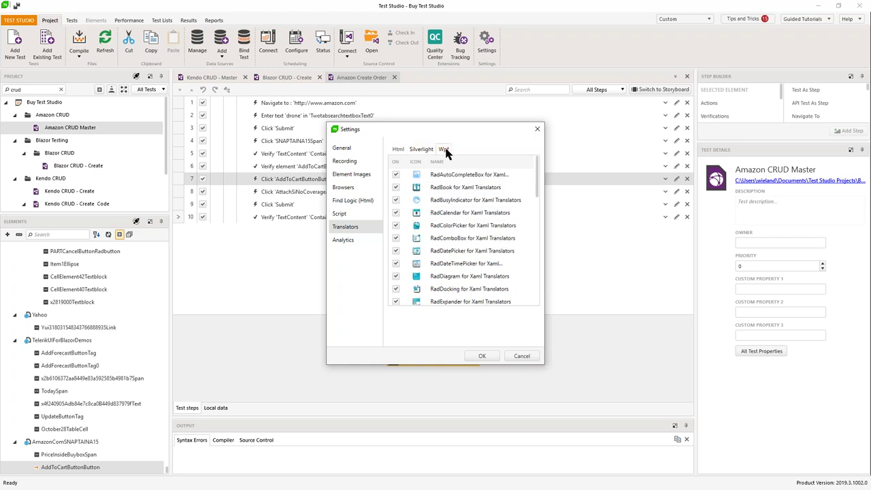
{"action": "scroll", "coordinate": [455, 236], "scroll_direction": "down", "scroll_amount": 10}
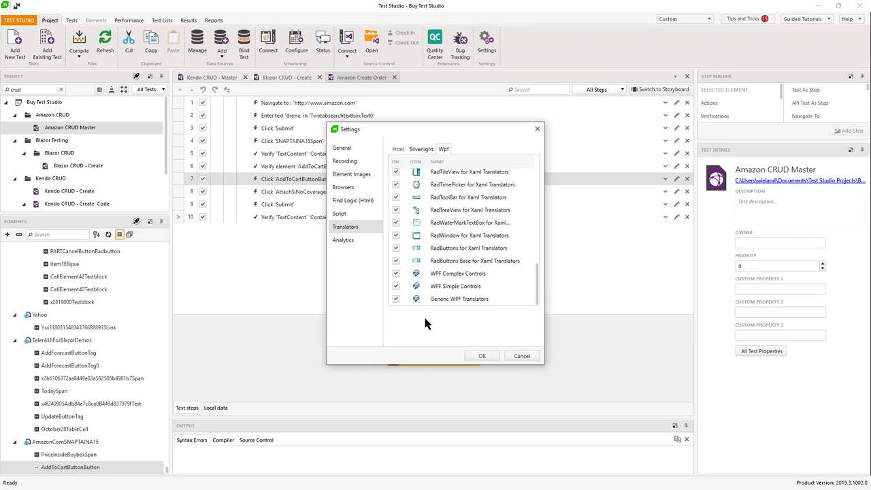
{"action": "left_click", "coordinate": [398, 150]}
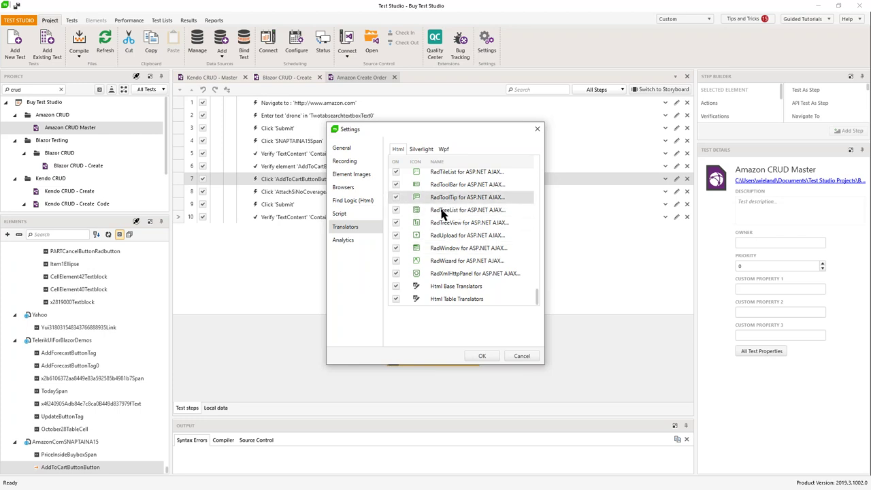
View the Analytics settings and cancel the settings dialog, and look over the available help resources
{"action": "left_click", "coordinate": [347, 243]}
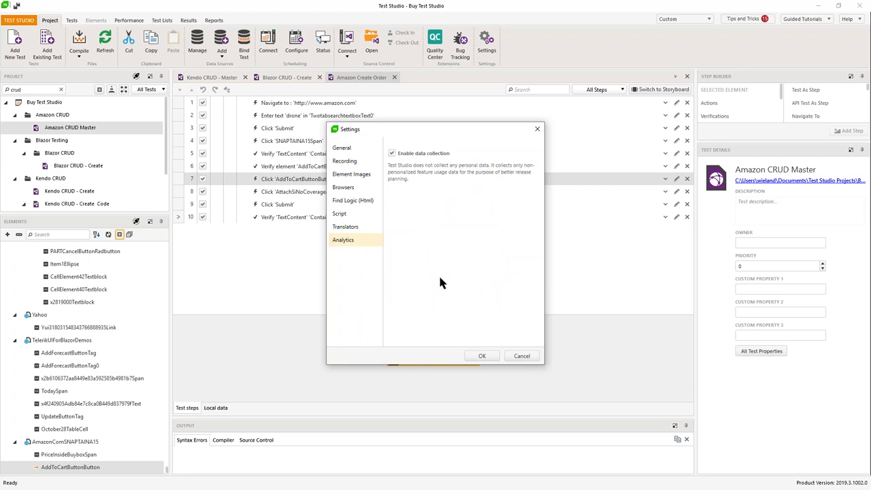
{"action": "left_click", "coordinate": [520, 355]}
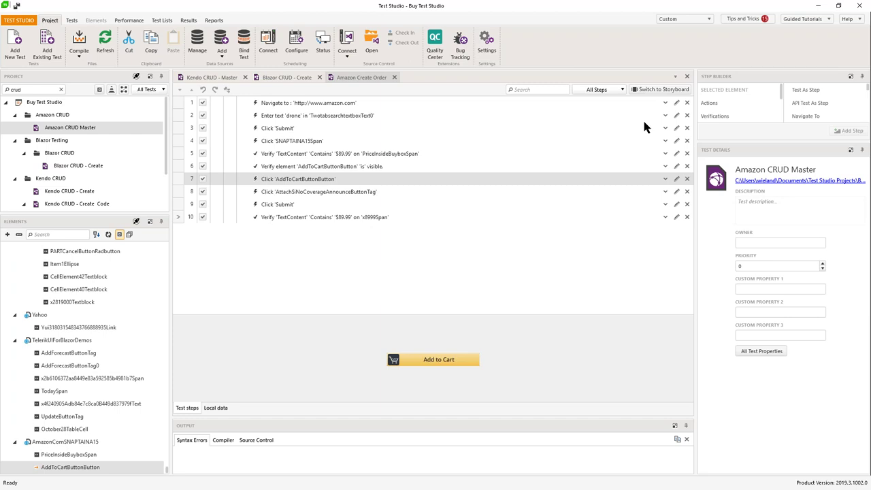
{"action": "left_click", "coordinate": [856, 20]}
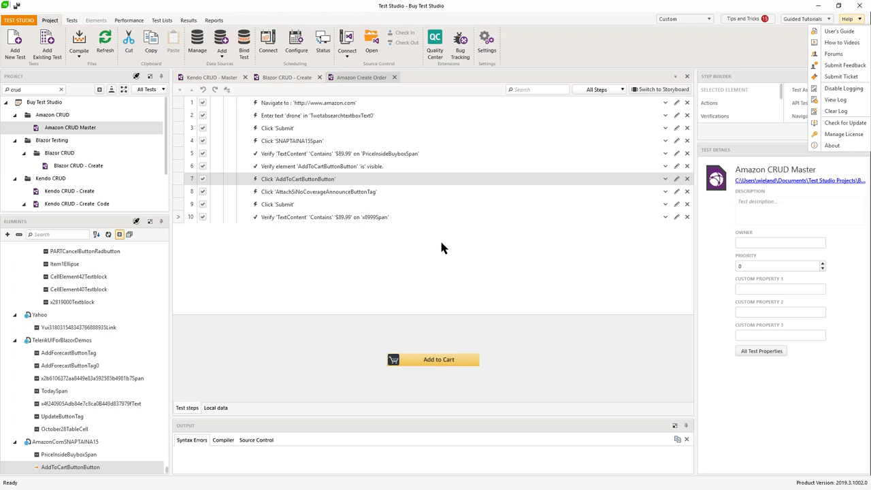
{"action": "left_click", "coordinate": [418, 266]}
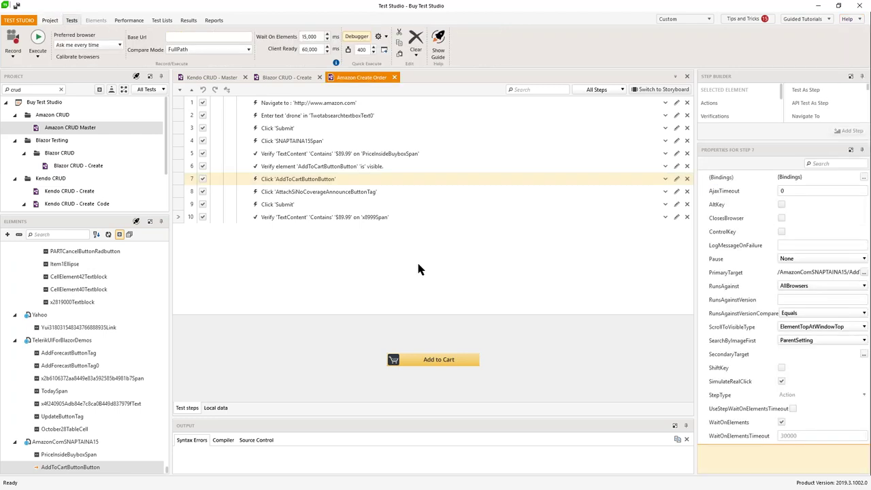